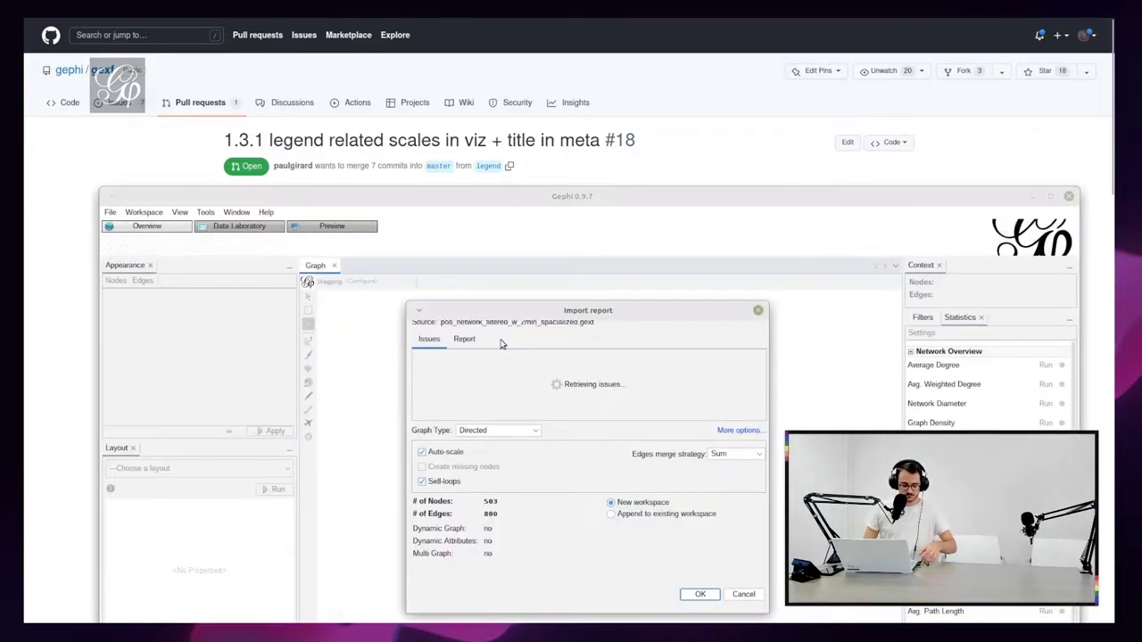
- Confirm importing the 503-node, 800-edge GEXF word network into a new workspace
left_click(701, 600)
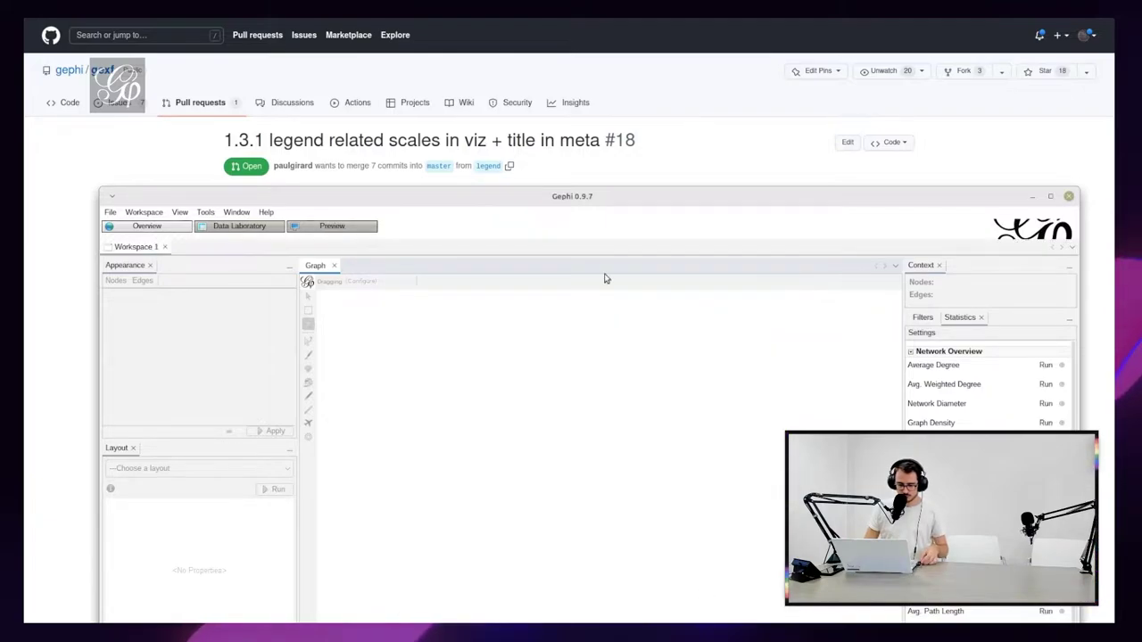
- Maximize Gephi, colour nodes by the 'type' partition (NOUN, VERB, ADJ, PROPN), and zoom in
left_click_drag(585, 196, 580, 22)
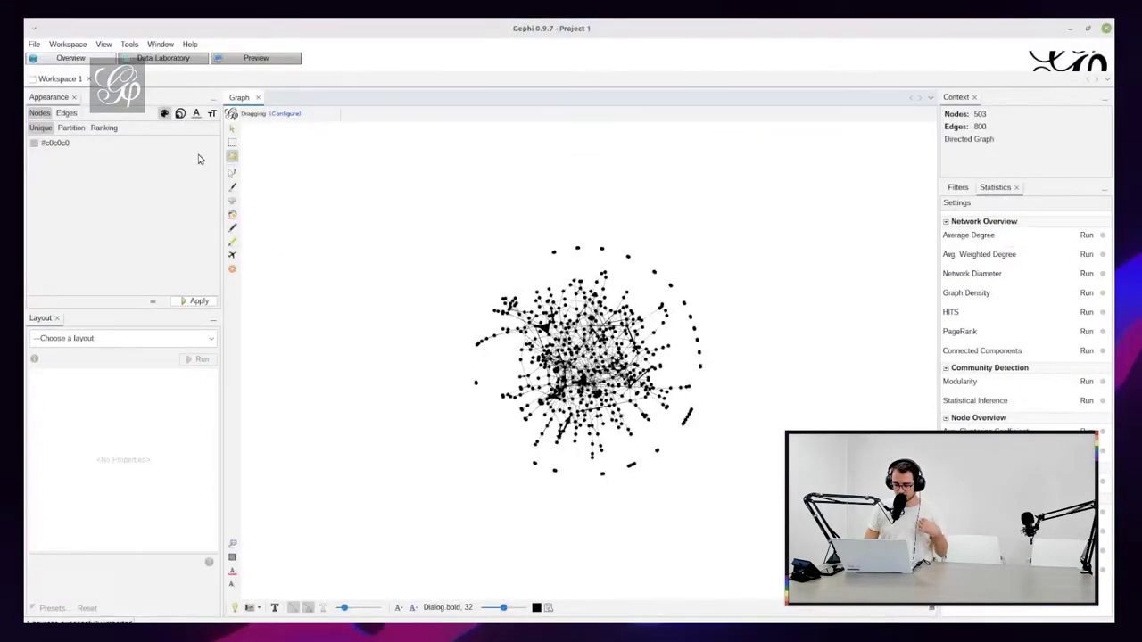
left_click(72, 130)
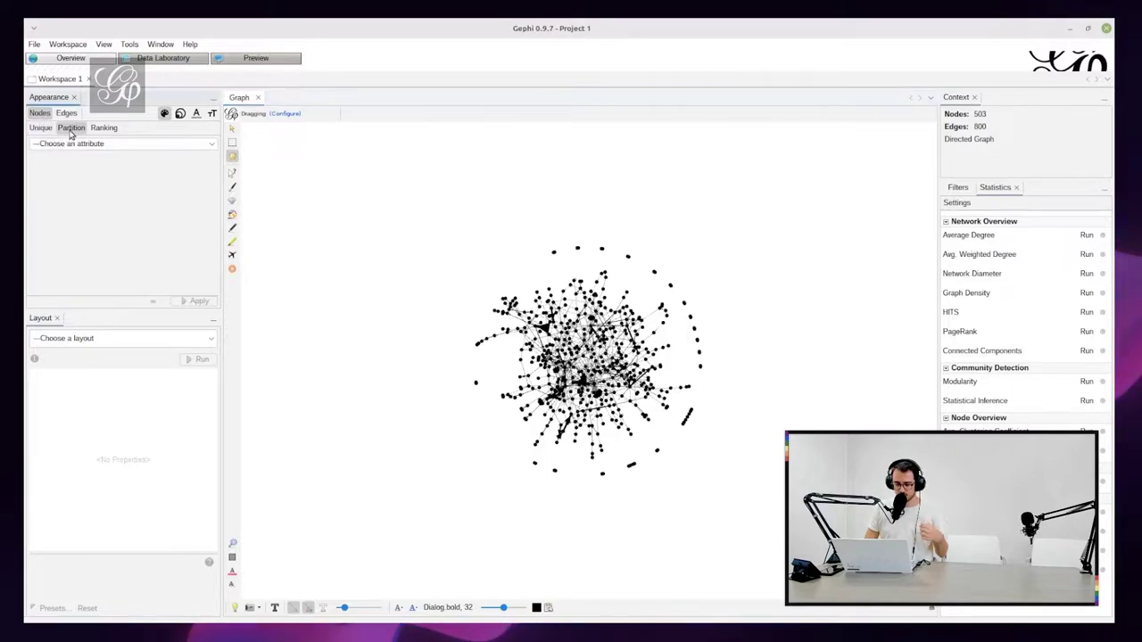
left_click(147, 144)
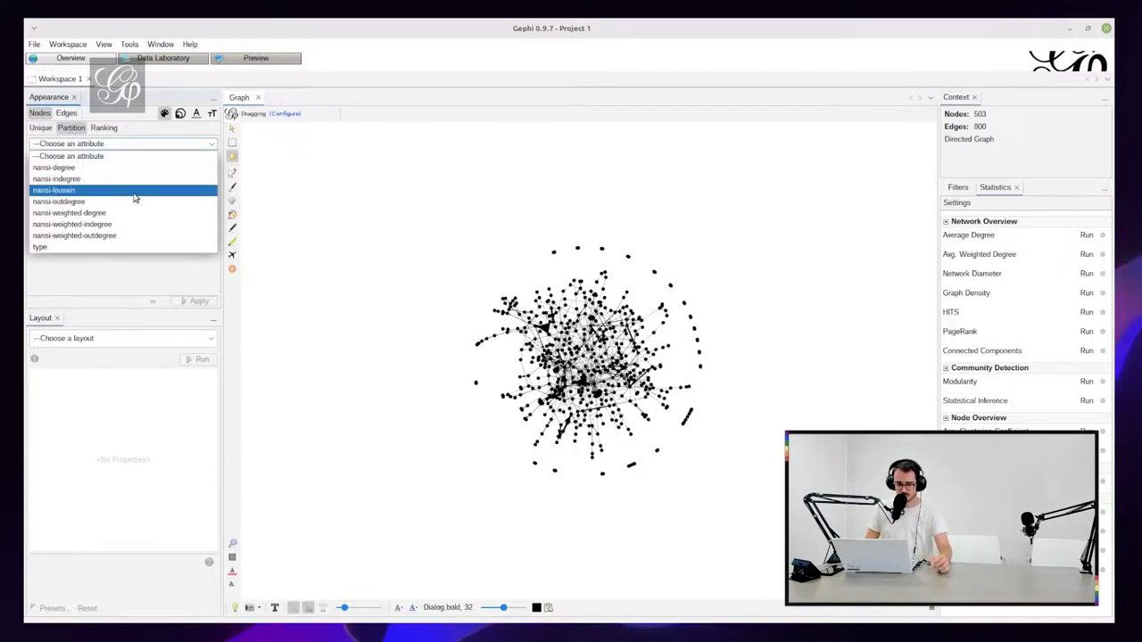
left_click(115, 247)
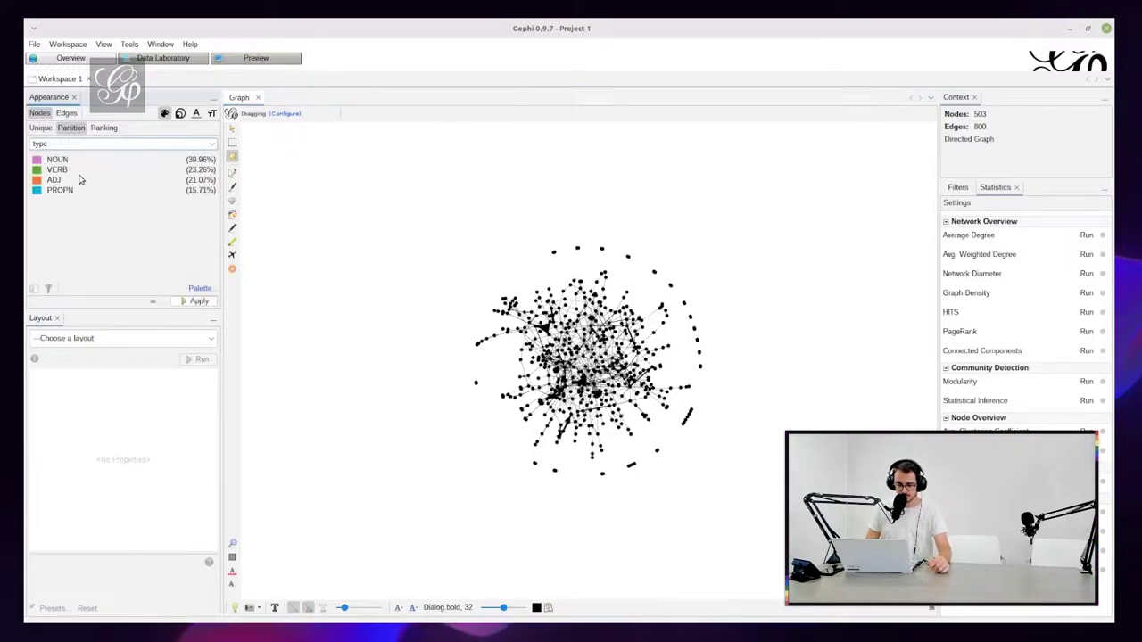
left_click(198, 304)
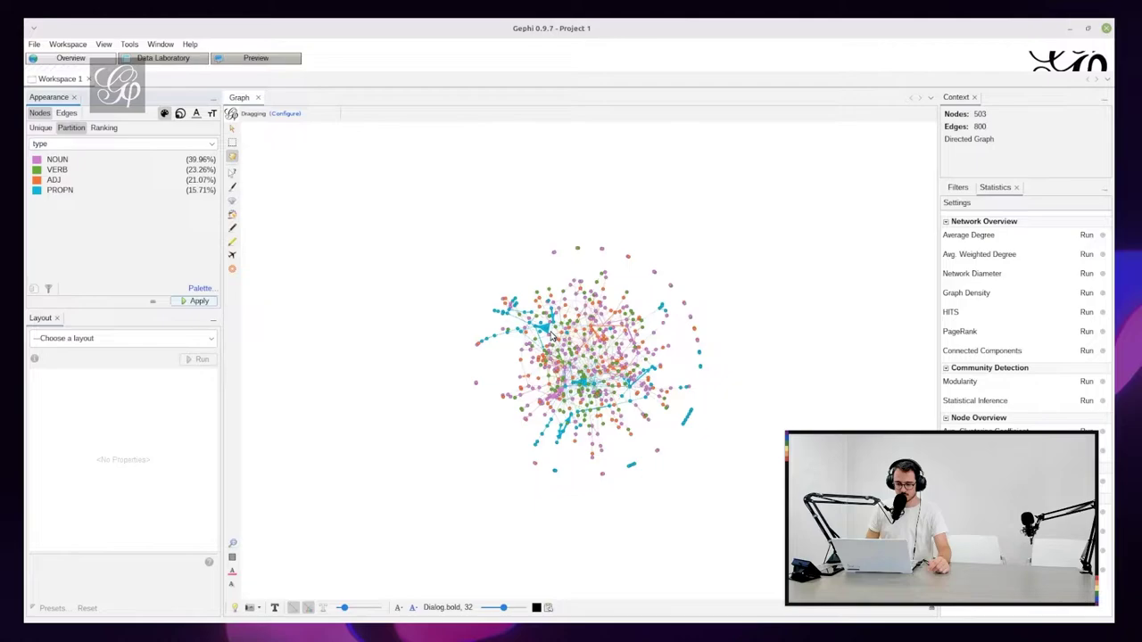
scroll(550, 336, "up", 10)
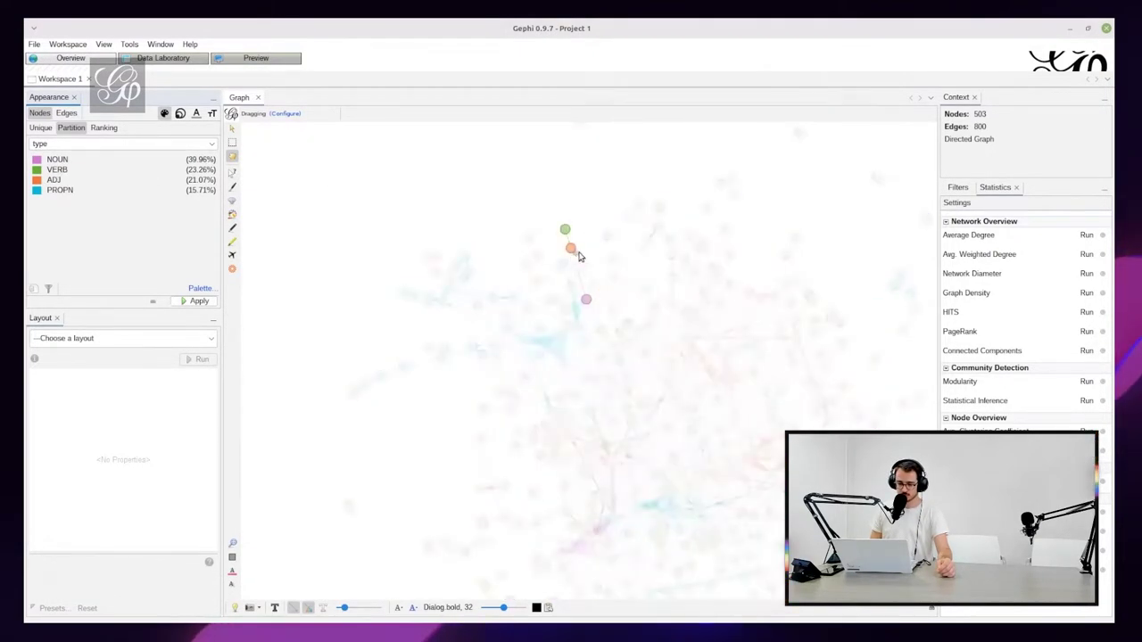
- Turn on node labels with label size set to follow node size
left_click(933, 612)
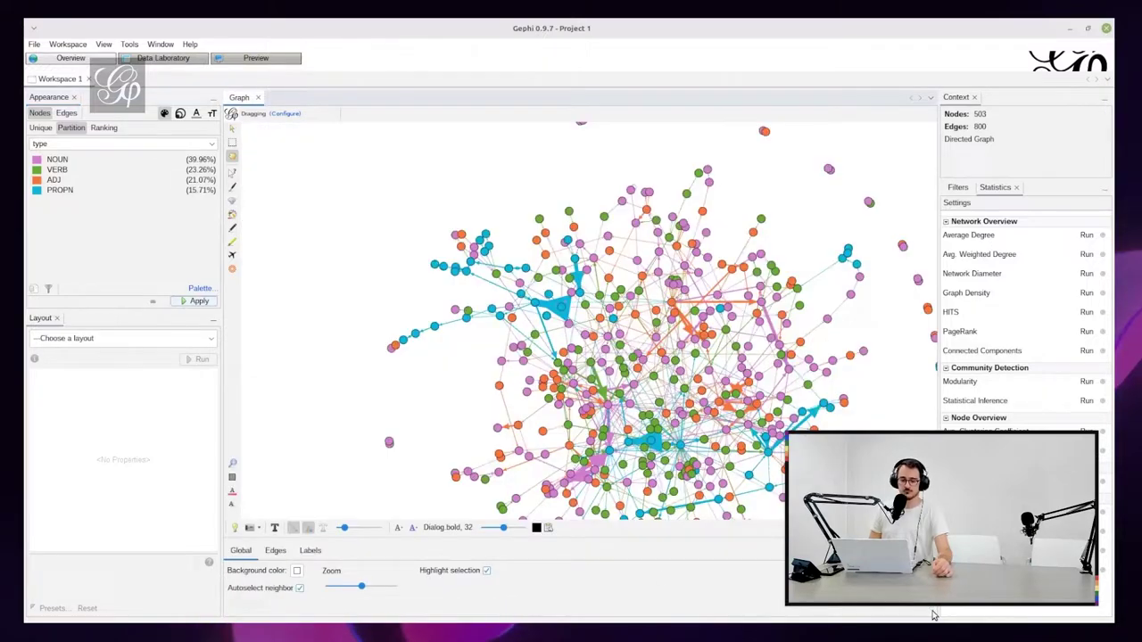
left_click(310, 551)
left_click(252, 569)
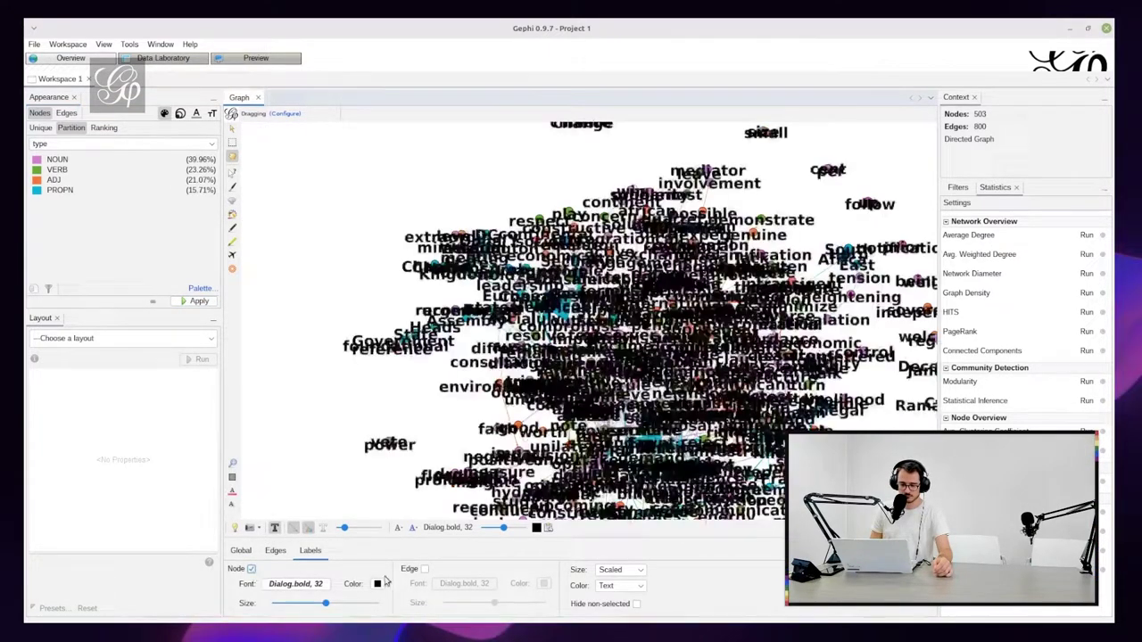
left_click(252, 569)
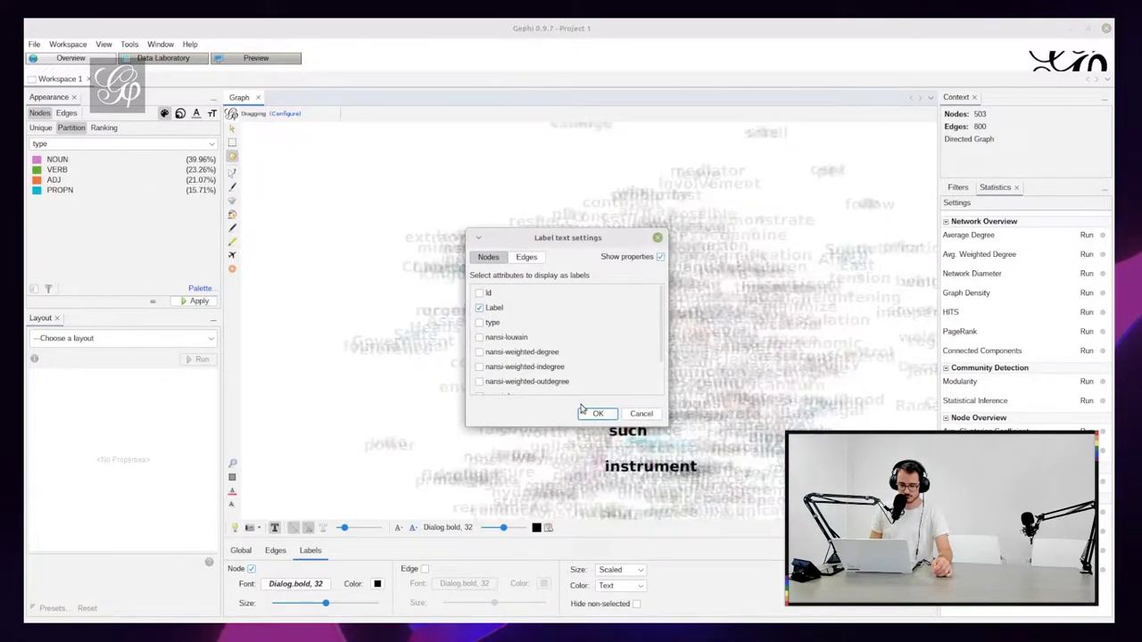
left_click(632, 415)
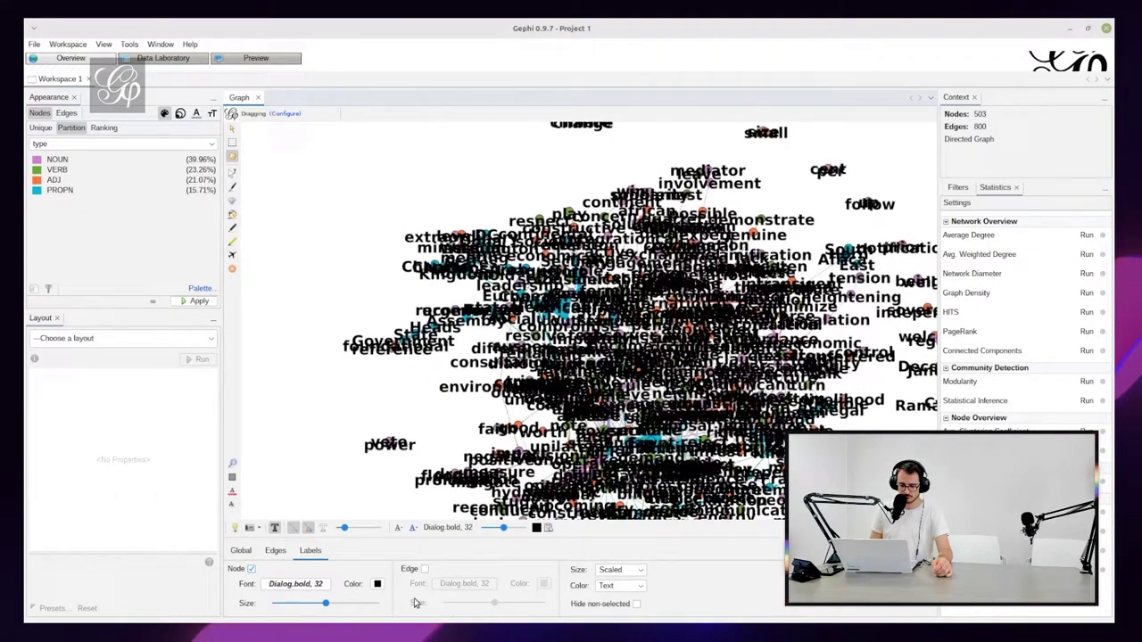
left_click(635, 571)
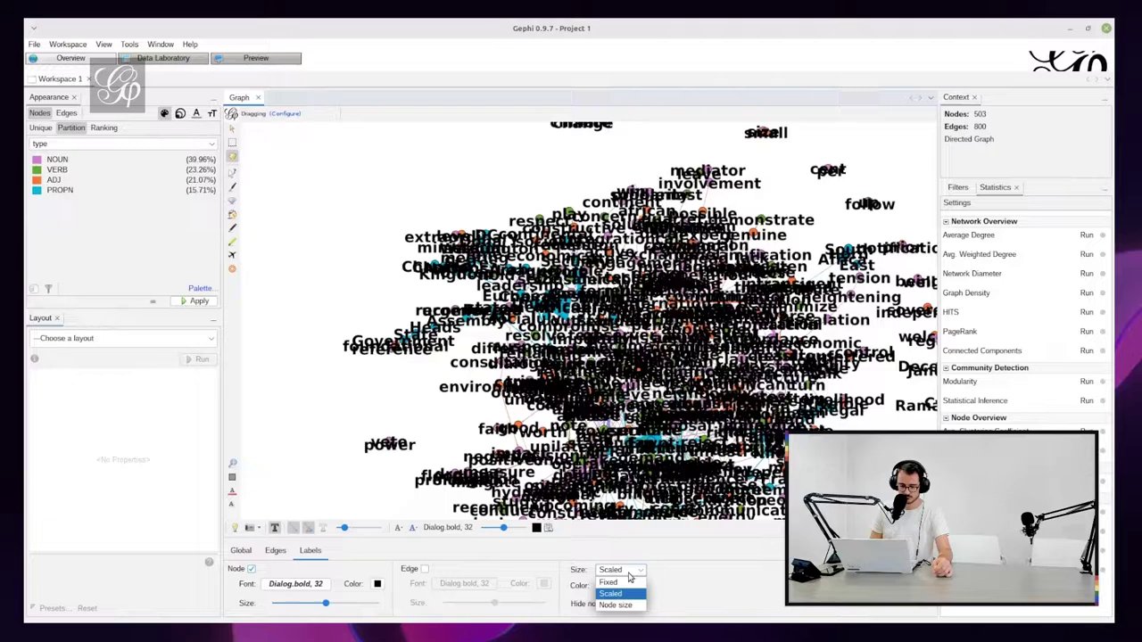
left_click(623, 609)
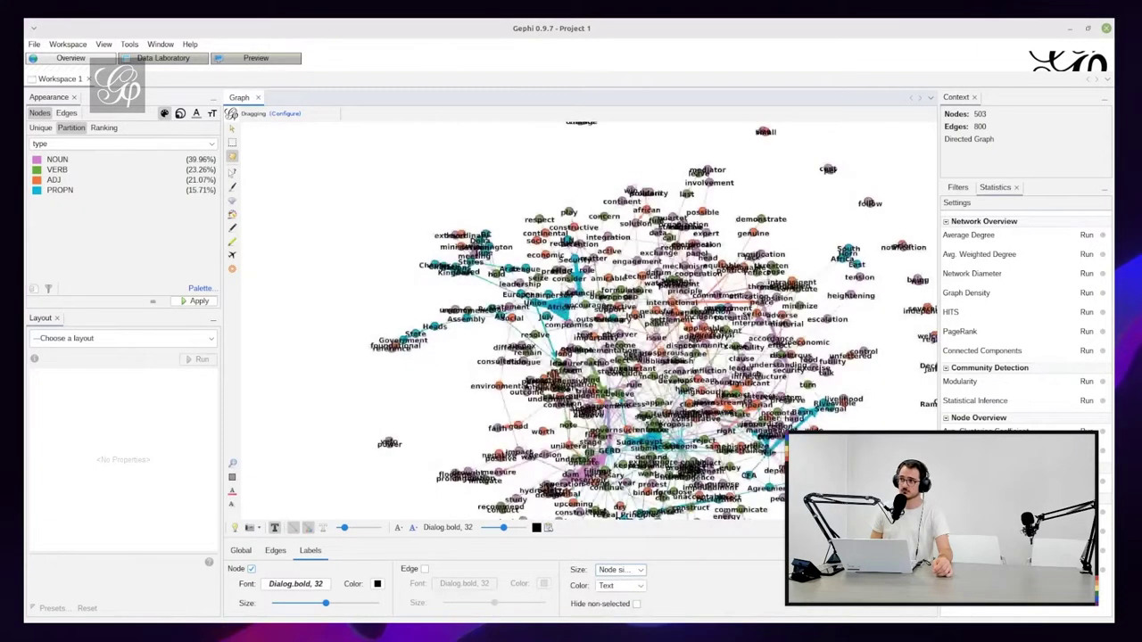
scroll(538, 282, "up", 6)
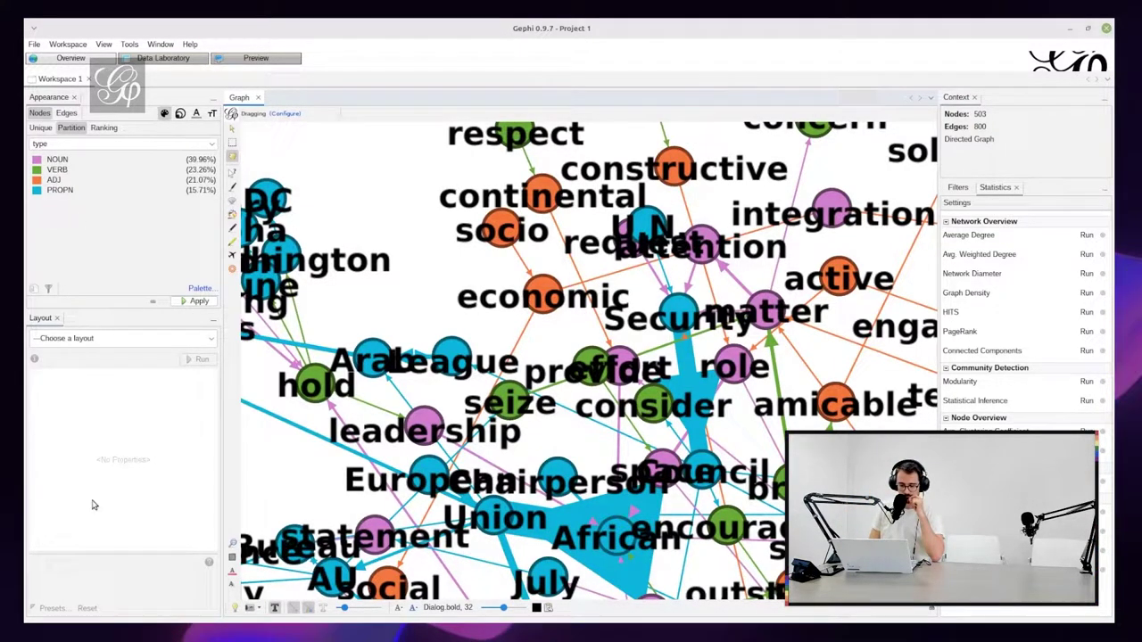
- Hide the node labels, then screenshot the part-of-speech legend area to the clipboard
left_click(275, 608)
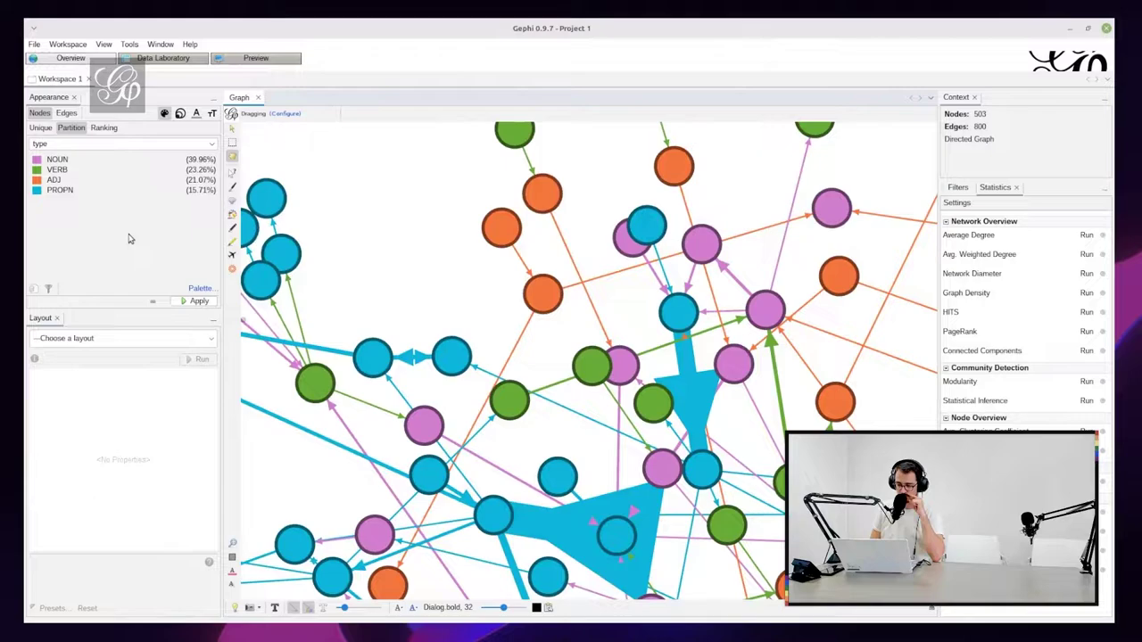
key("Print")
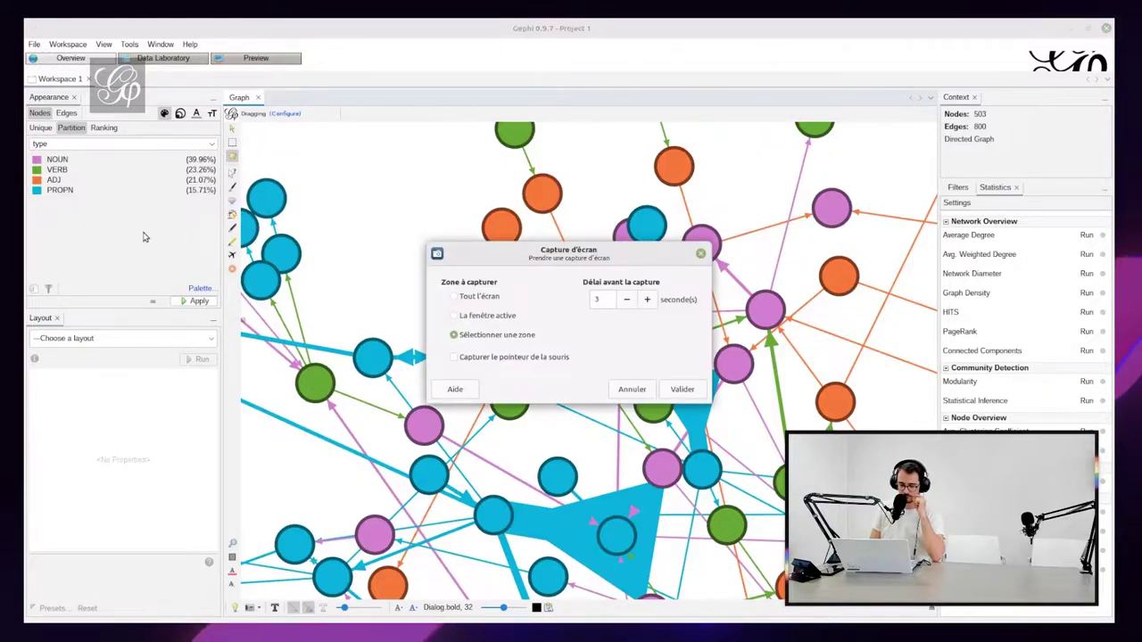
left_click(678, 389)
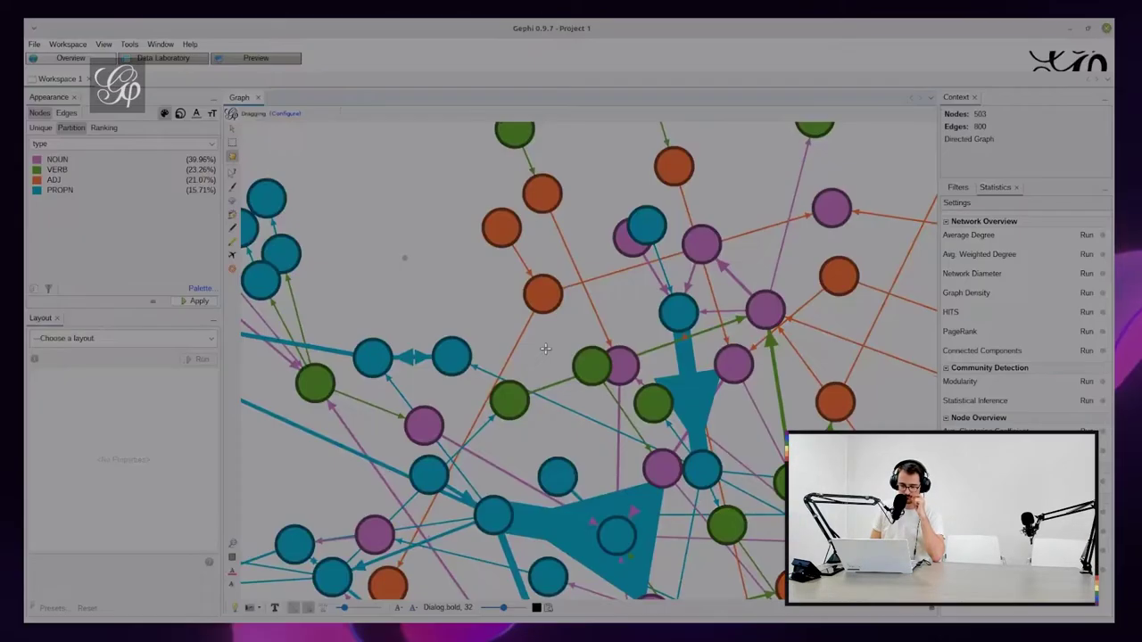
left_click_drag(30, 147, 224, 208)
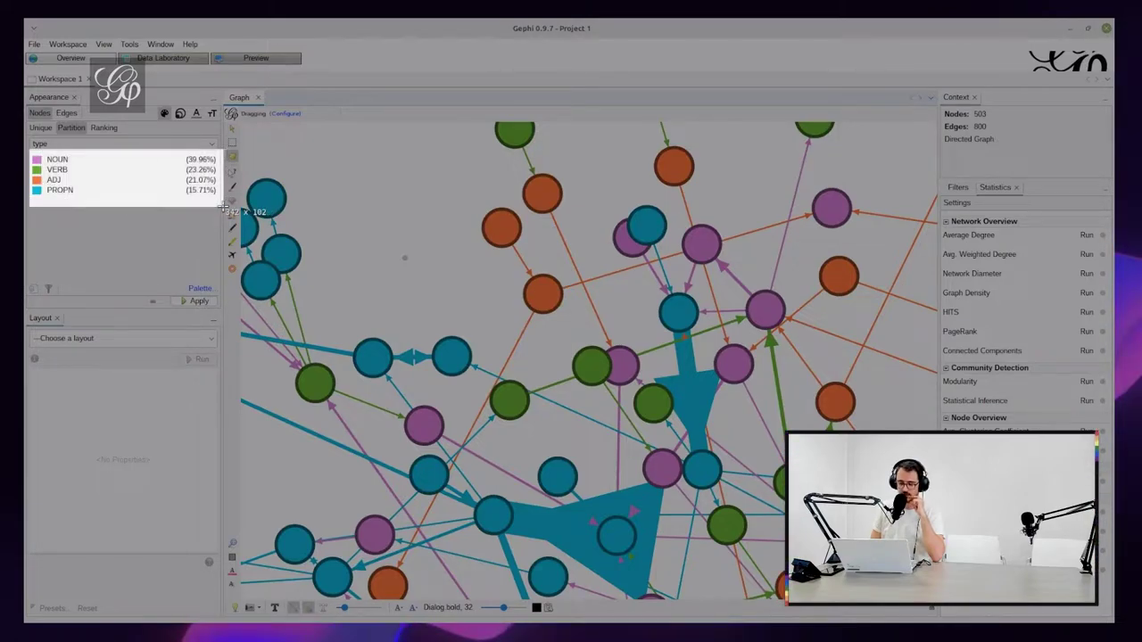
key("Return")
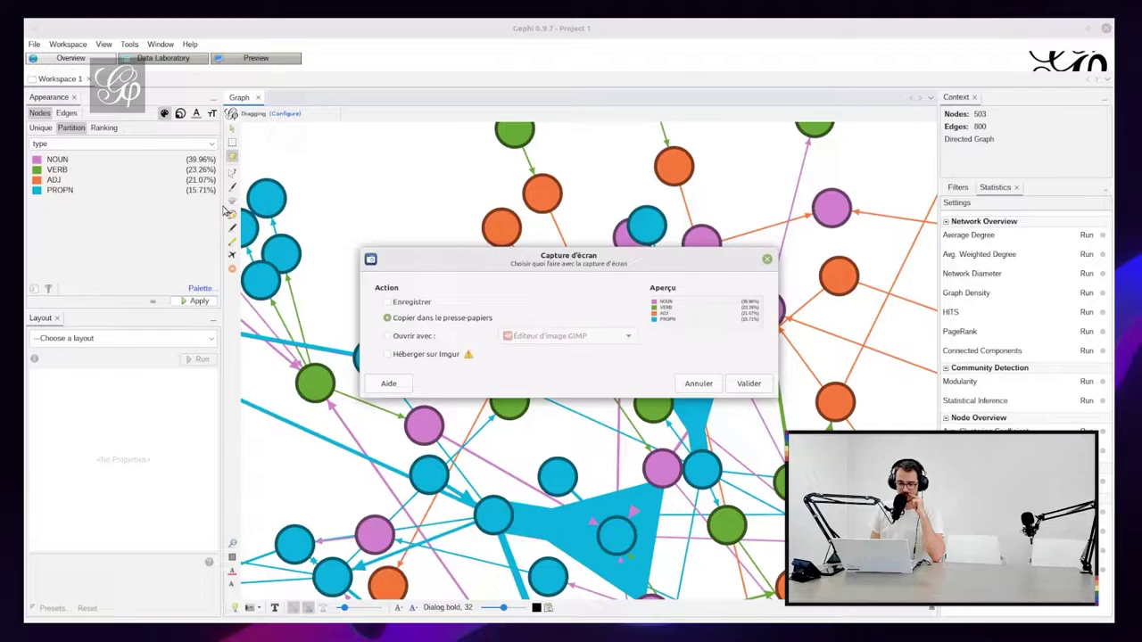
key("Return")
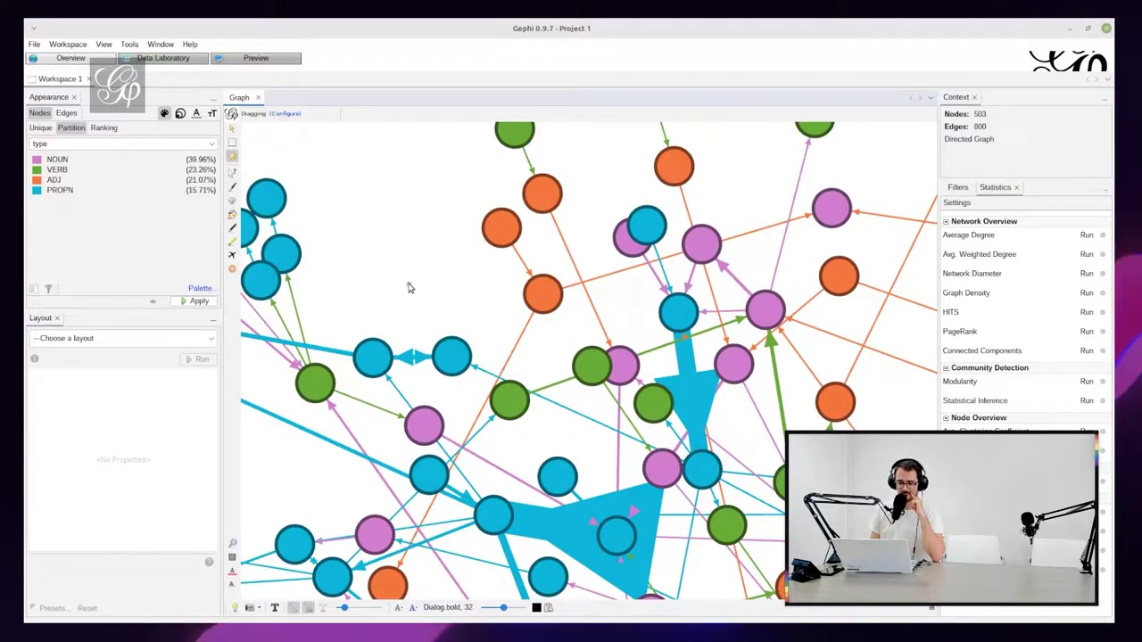
- Zoom out on the graph canvas to see most of the coloured word network
scroll(409, 287, "down", 1)
scroll(409, 287, "down", 2)
scroll(409, 287, "up", 1)
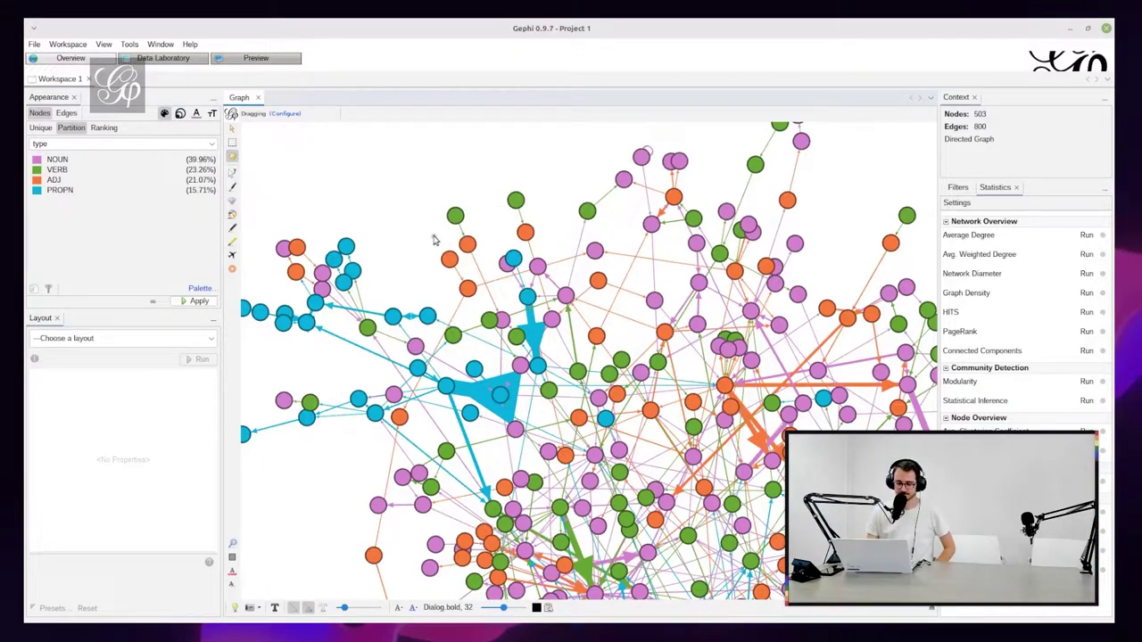
- Run the OpenOrd layout on the word network and pan to inspect the dense cluster
left_click(138, 337)
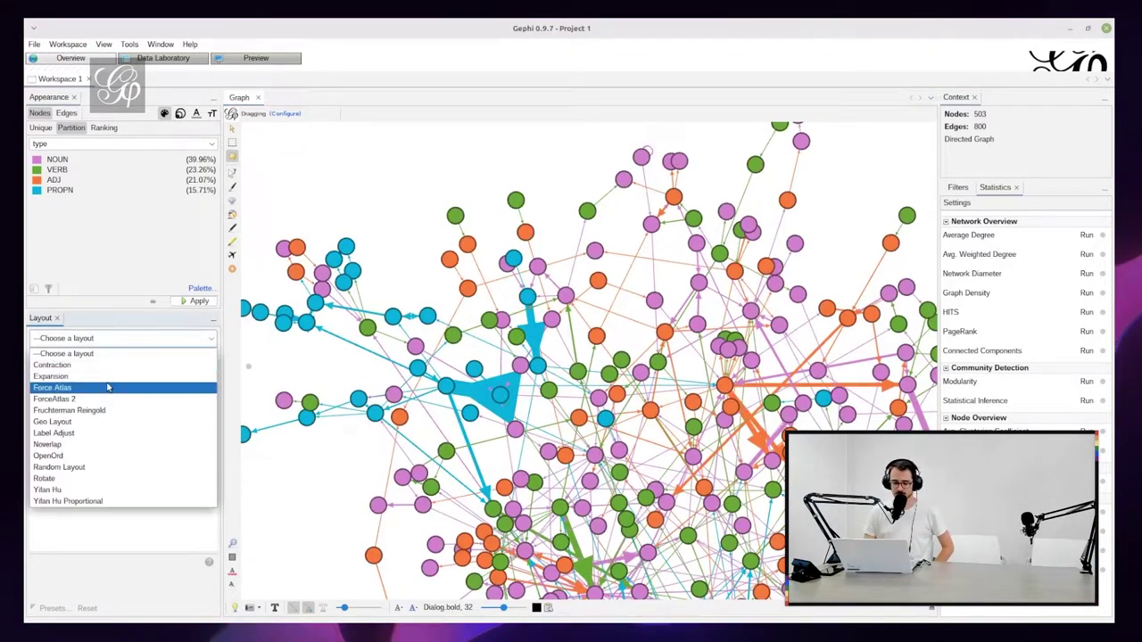
left_click(88, 456)
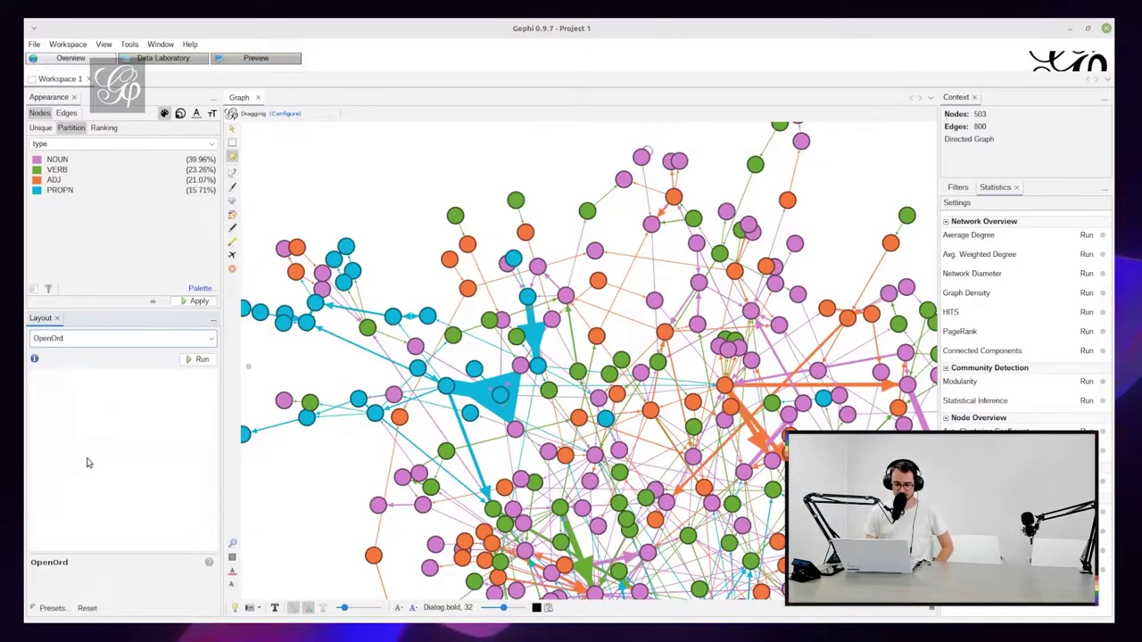
left_click(200, 360)
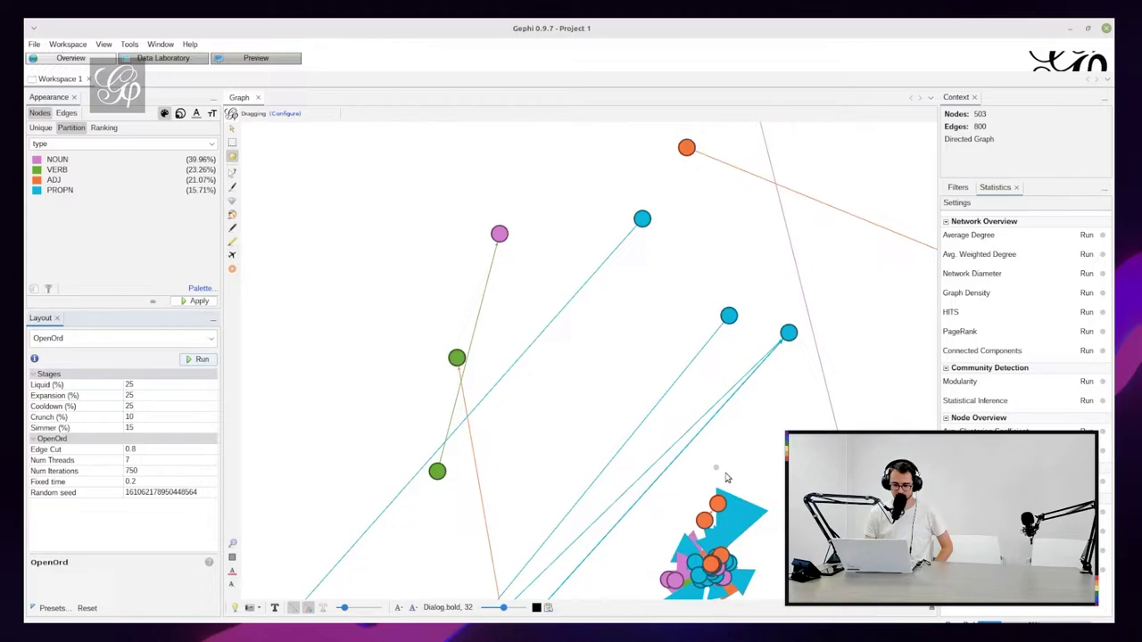
scroll(727, 478, "down", 5)
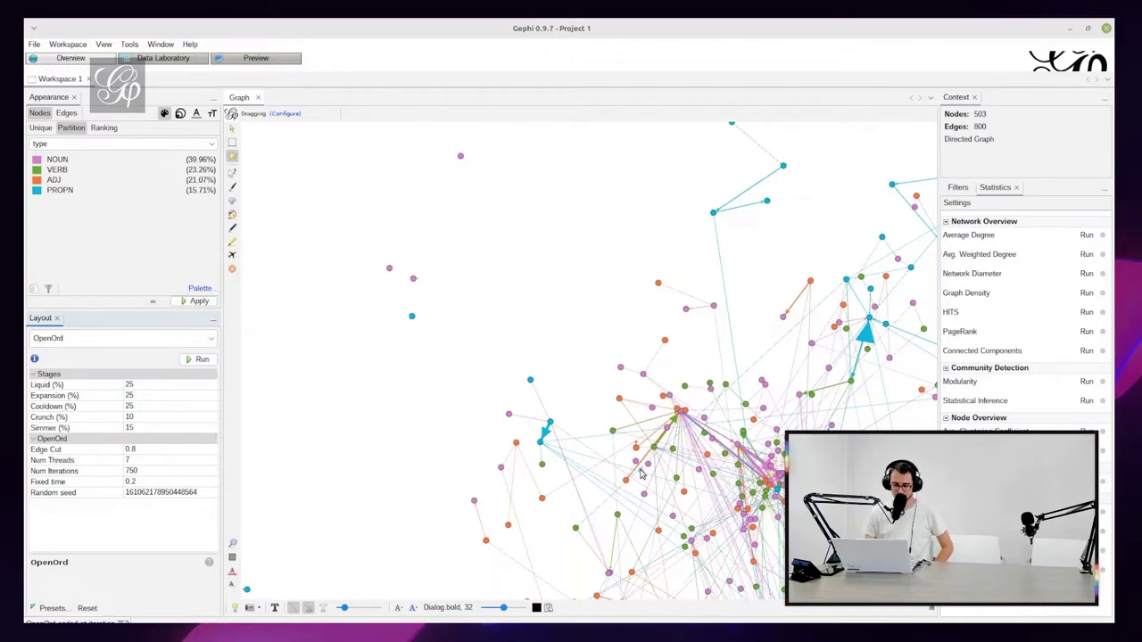
left_click_drag(695, 498, 641, 458)
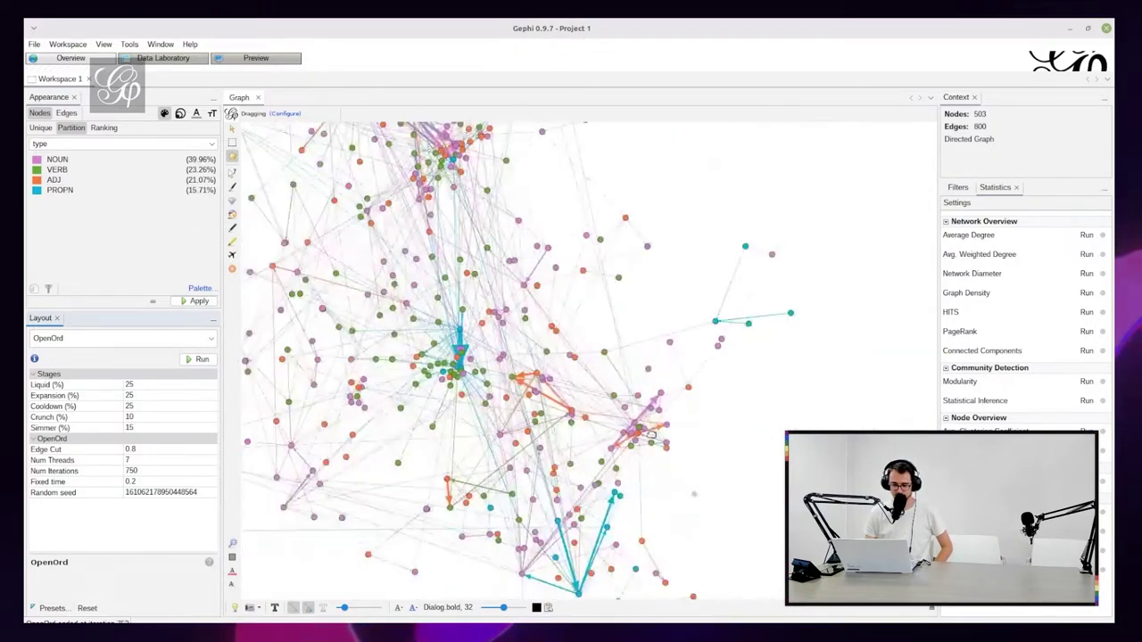
scroll(625, 392, "up", 3)
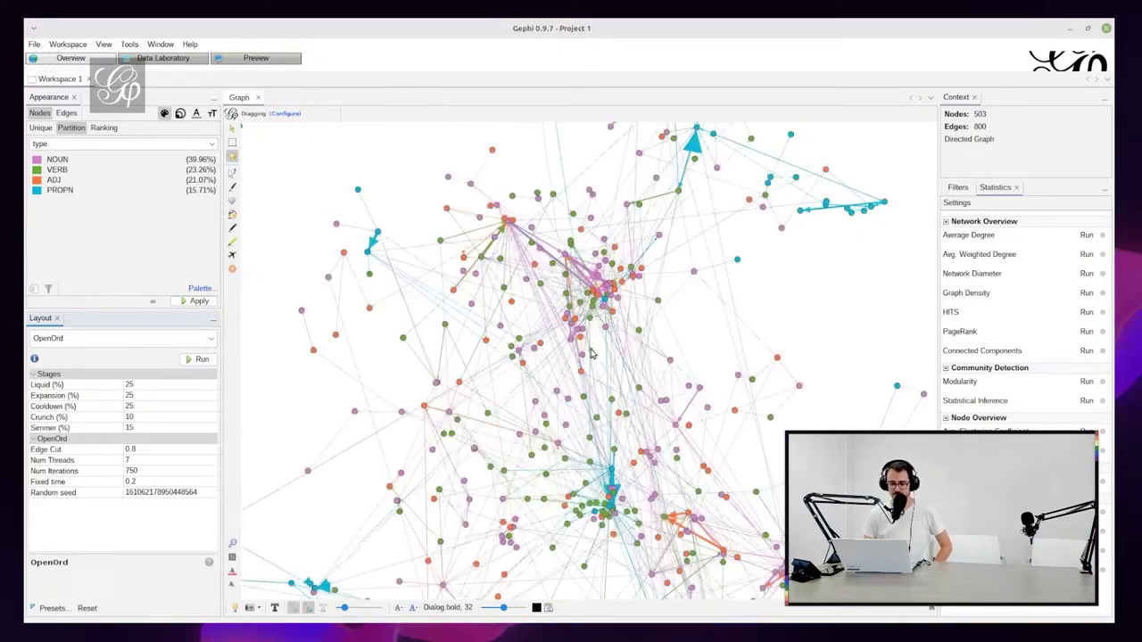
left_click(74, 345)
- Select ForceAtlas 2, run it for a few seconds, then stop it
left_click(81, 409)
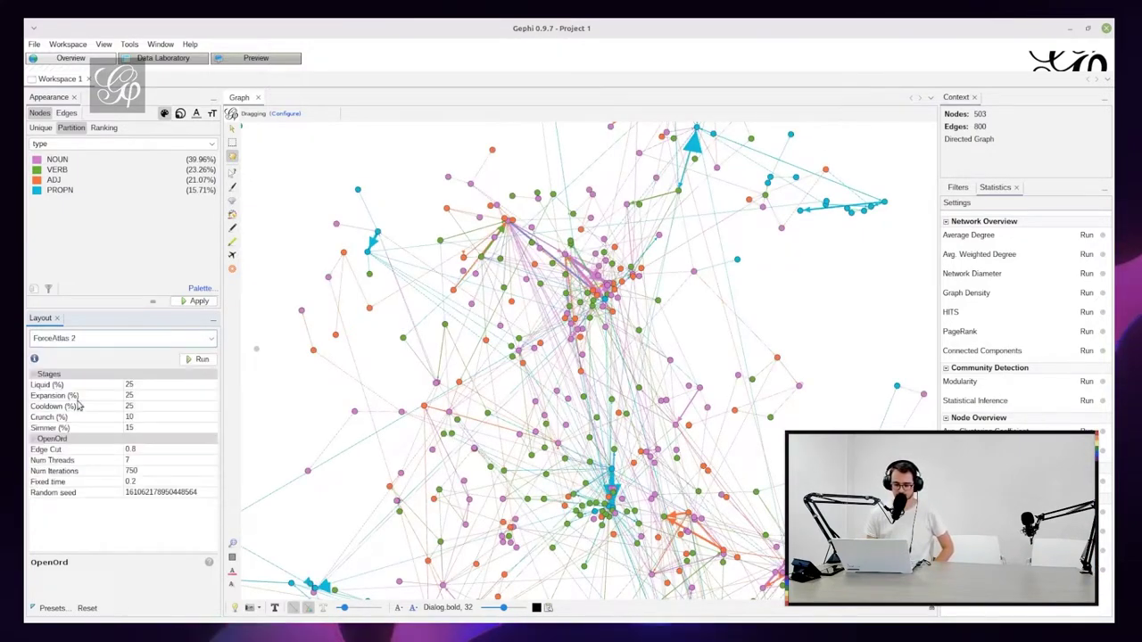
left_click(200, 359)
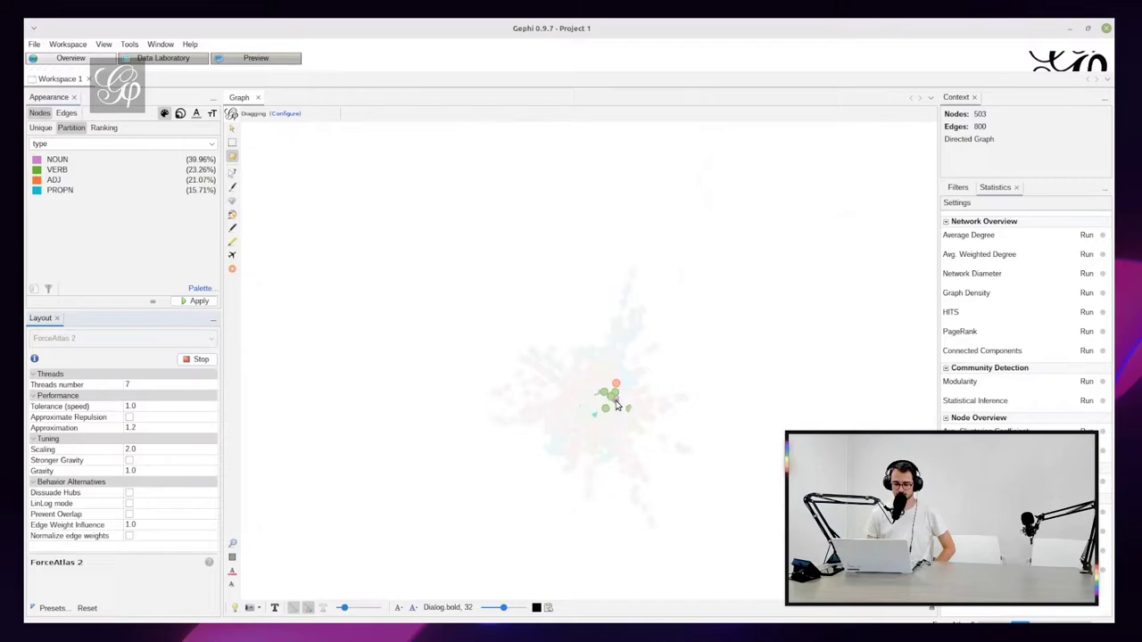
left_click(201, 358)
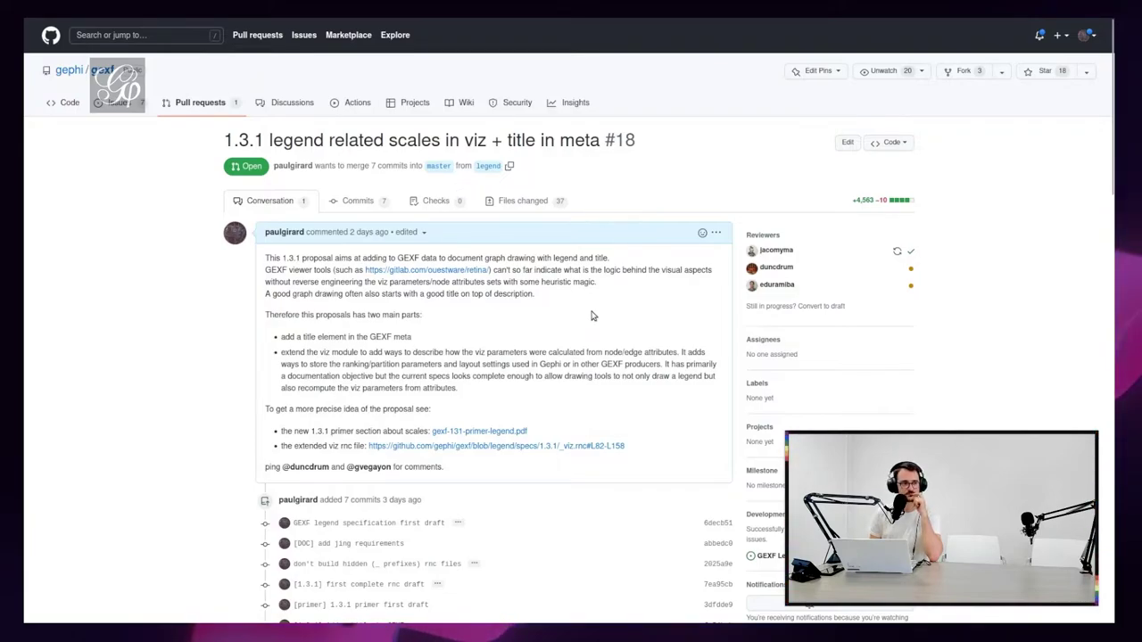
scroll(352, 324, "down", 1)
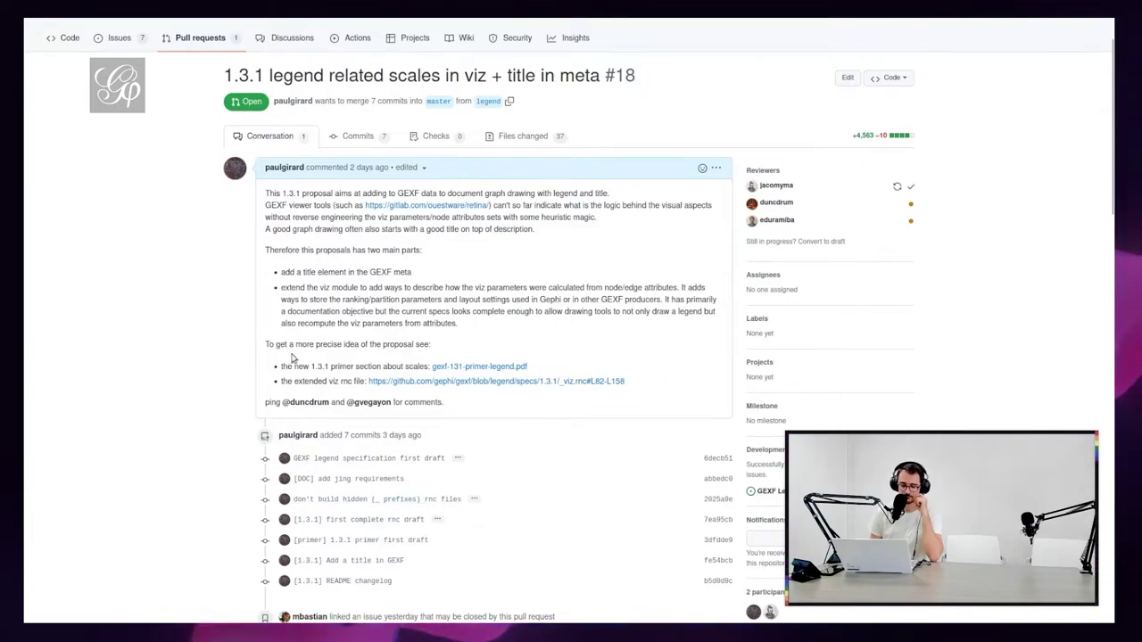
scroll(339, 338, "up", 1)
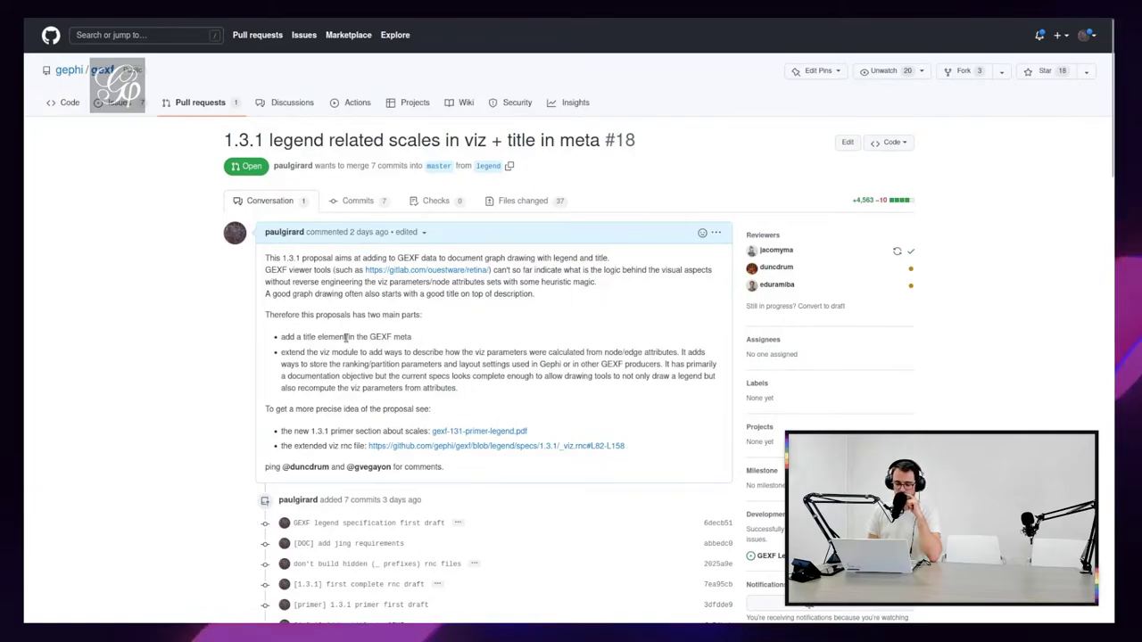
scroll(345, 338, "down", 2)
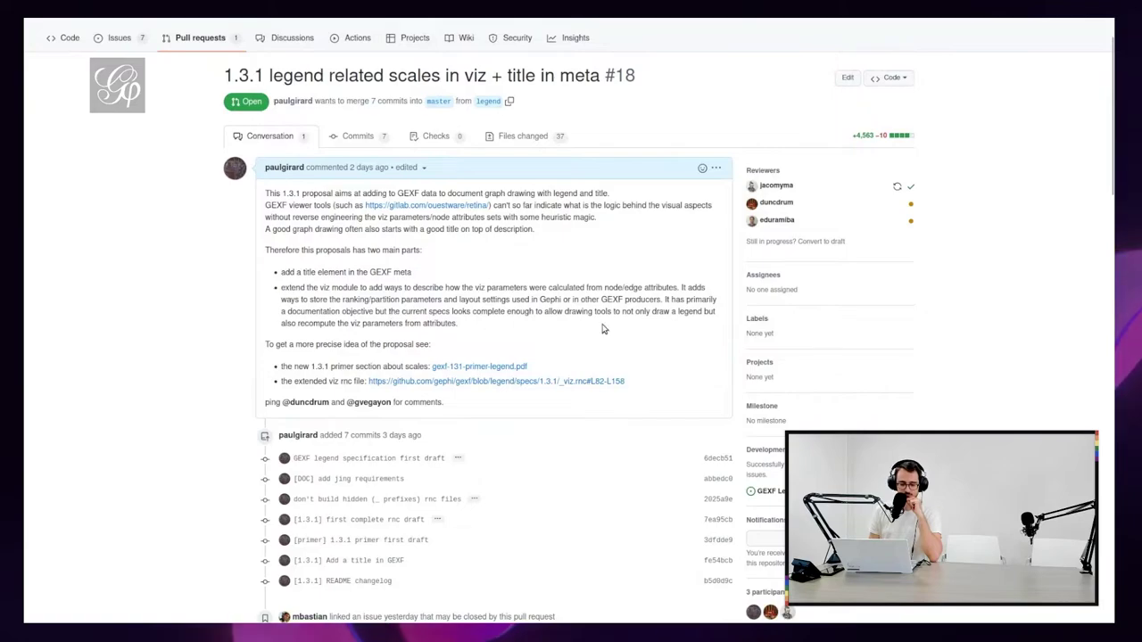
scroll(602, 329, "down", 2)
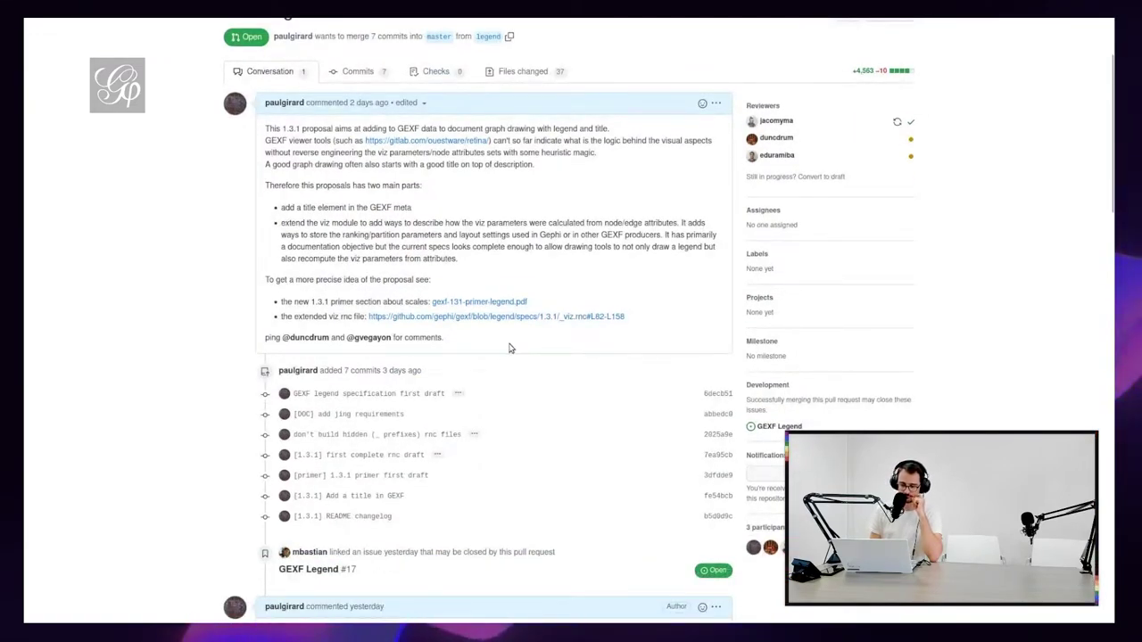
scroll(509, 348, "down", 4)
scroll(510, 348, "down", 4)
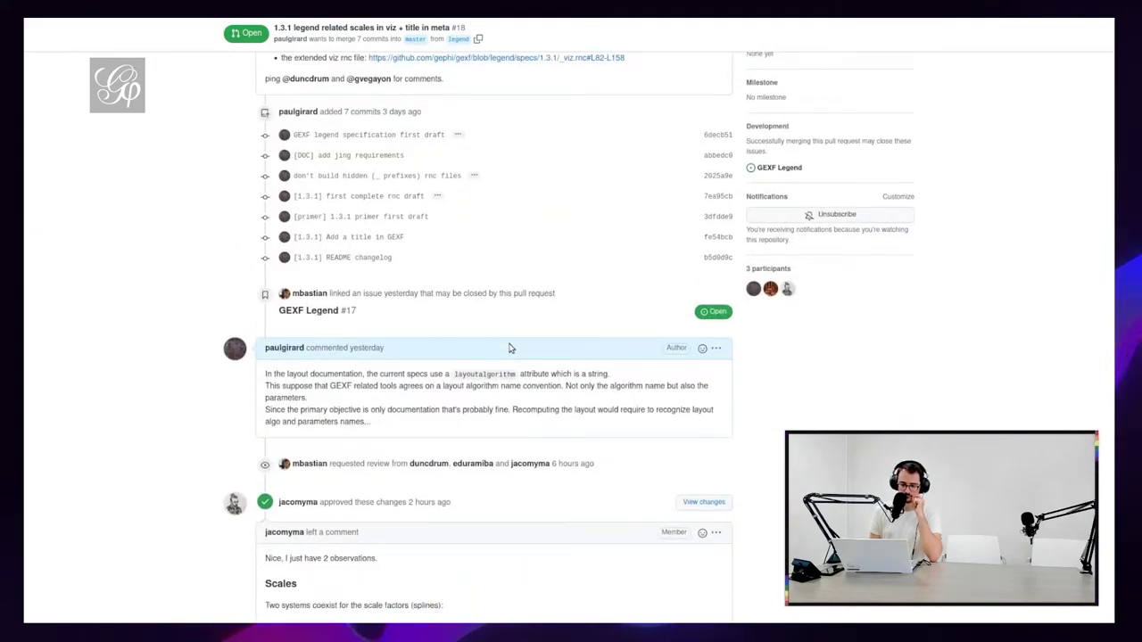
scroll(510, 348, "down", 8)
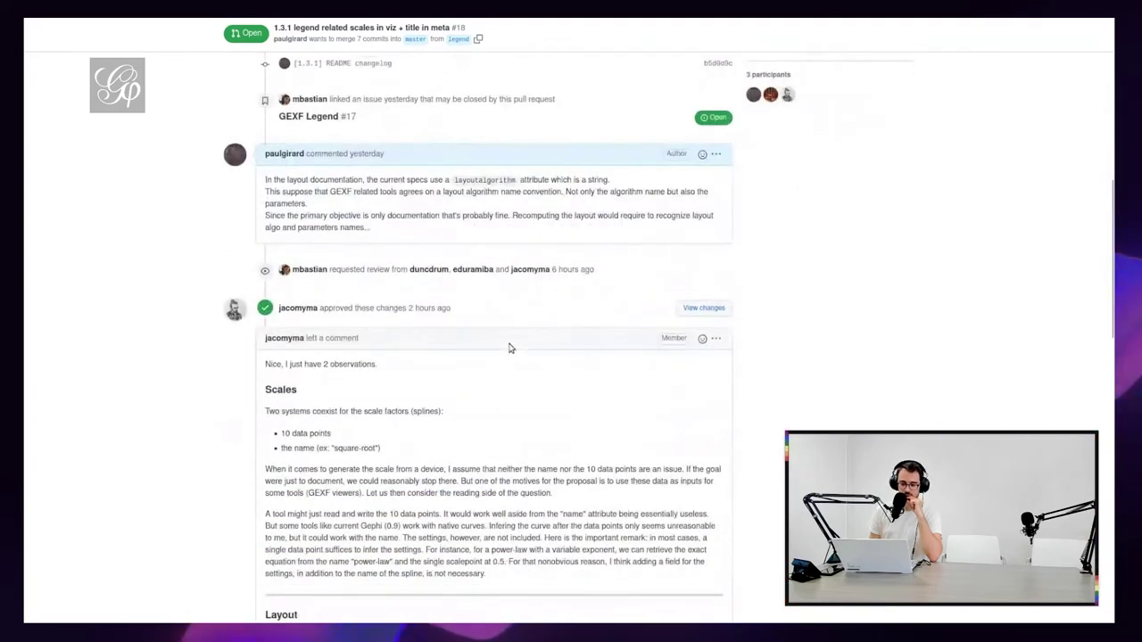
scroll(509, 348, "down", 2)
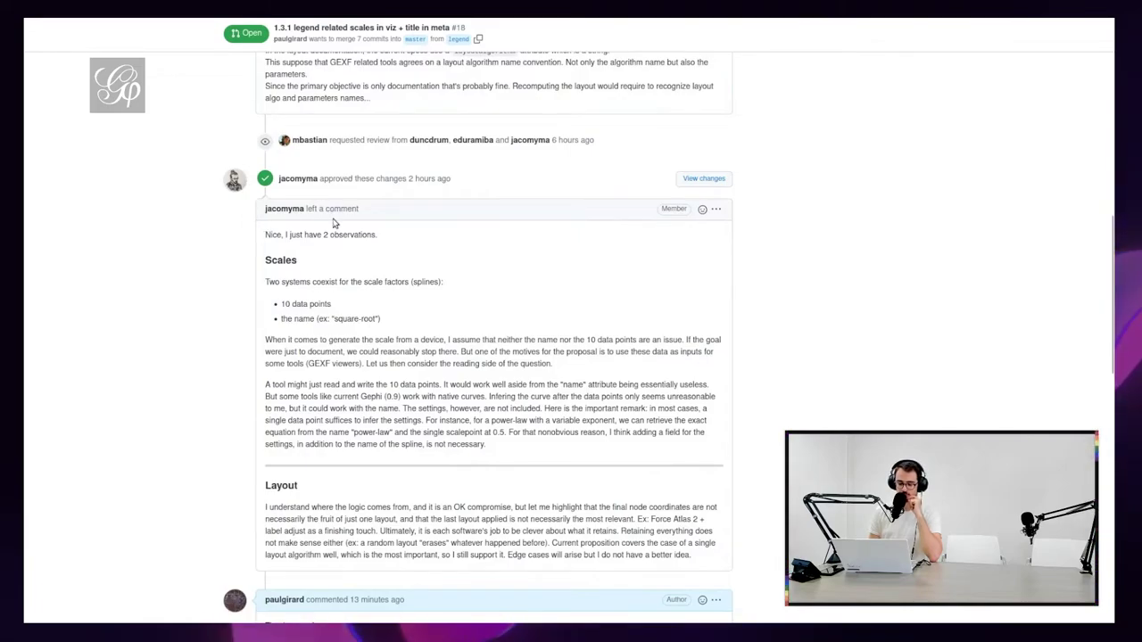
scroll(363, 379, "down", 2)
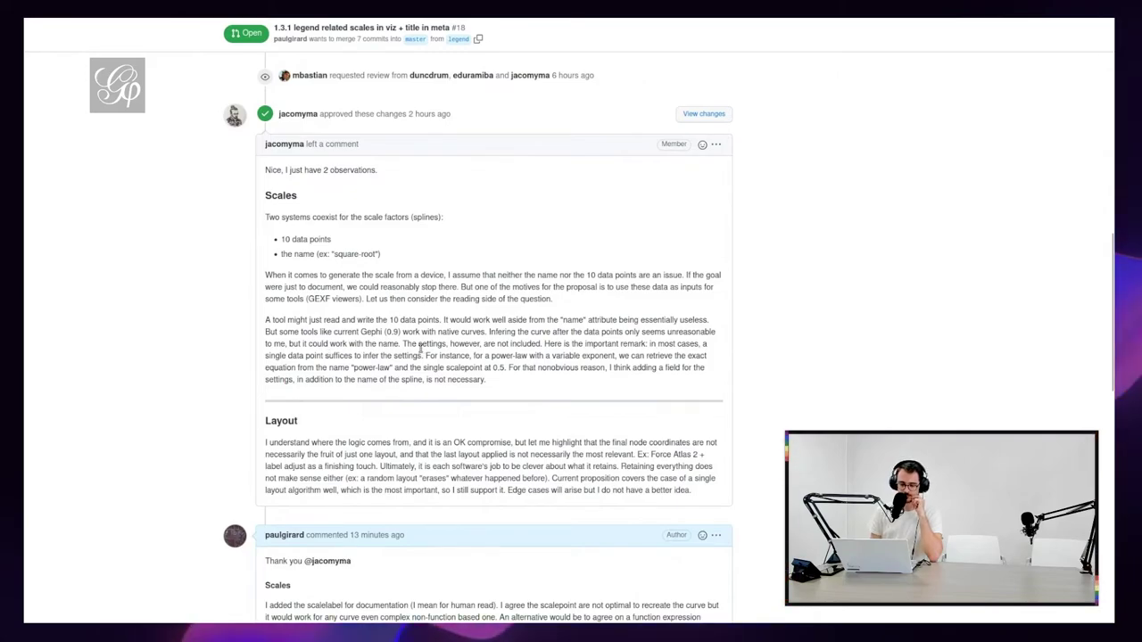
scroll(421, 349, "down", 4)
scroll(377, 448, "down", 2)
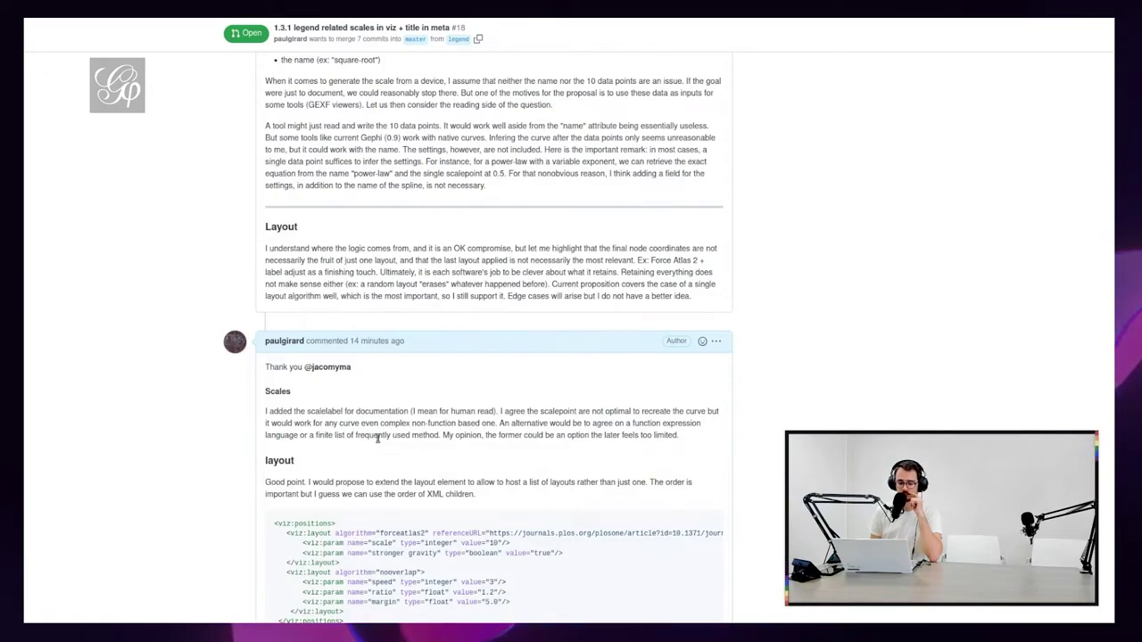
scroll(377, 437, "down", 2)
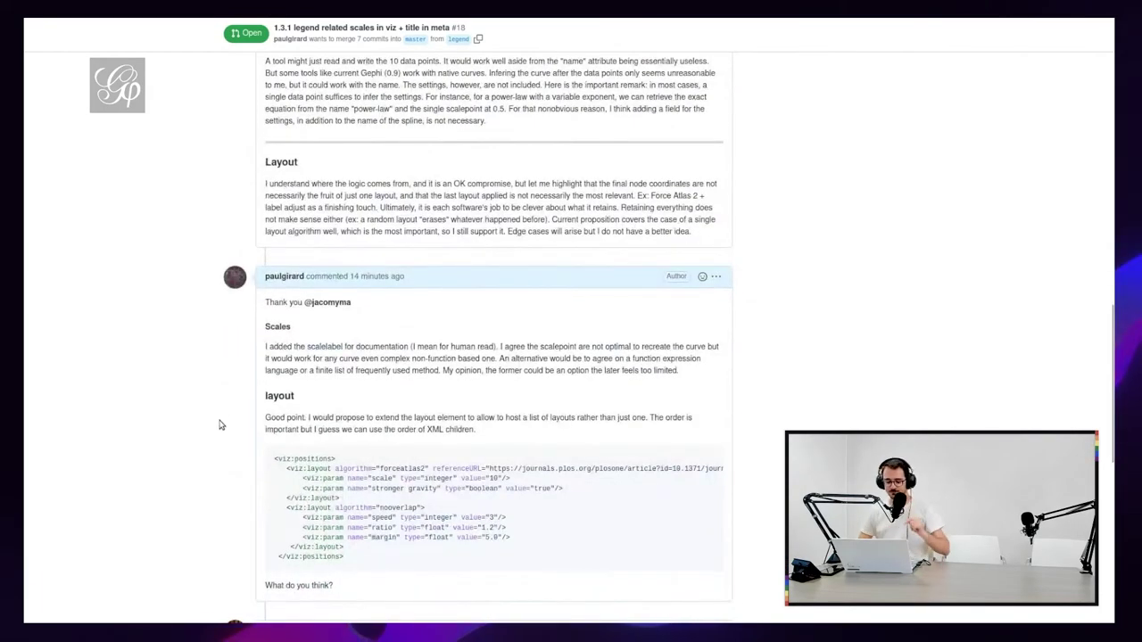
scroll(221, 424, "down", 2)
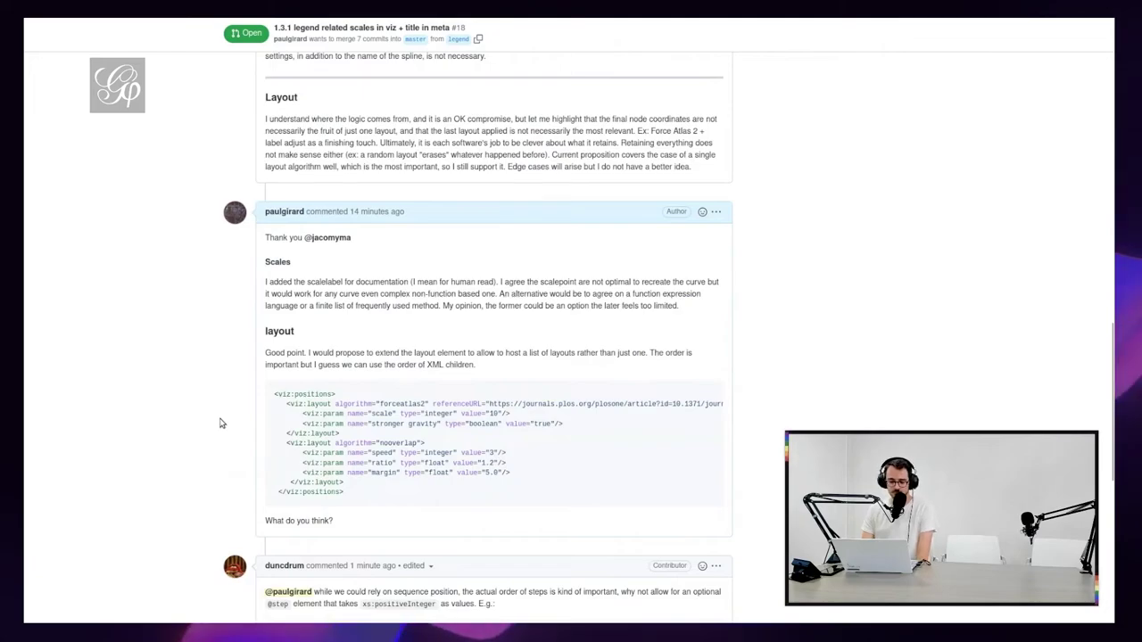
scroll(221, 423, "down", 2)
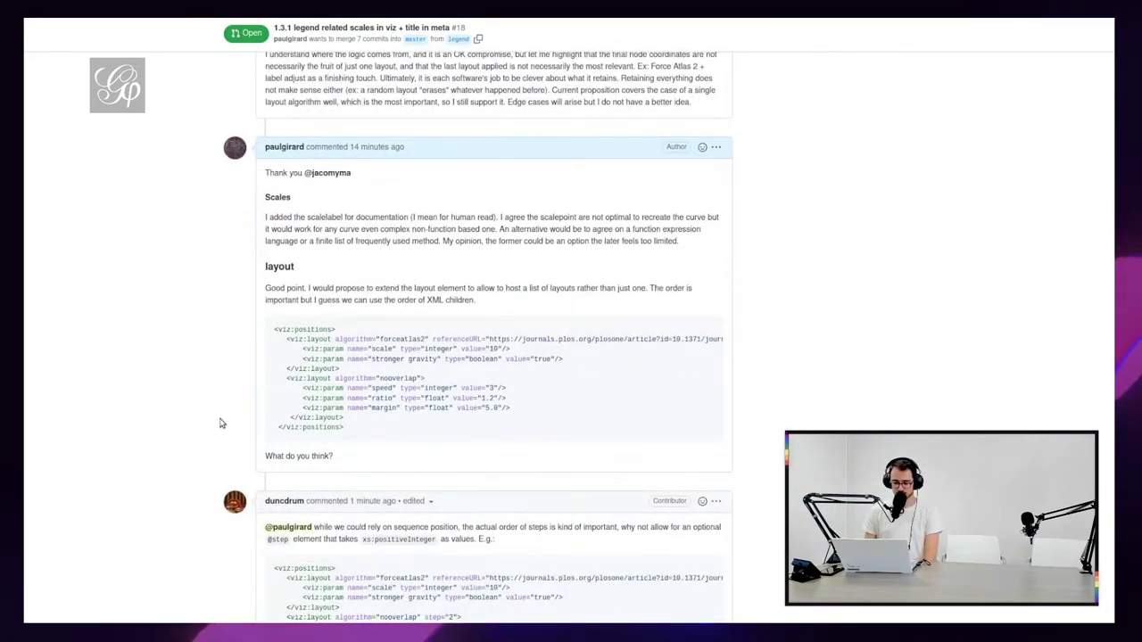
scroll(221, 424, "down", 2)
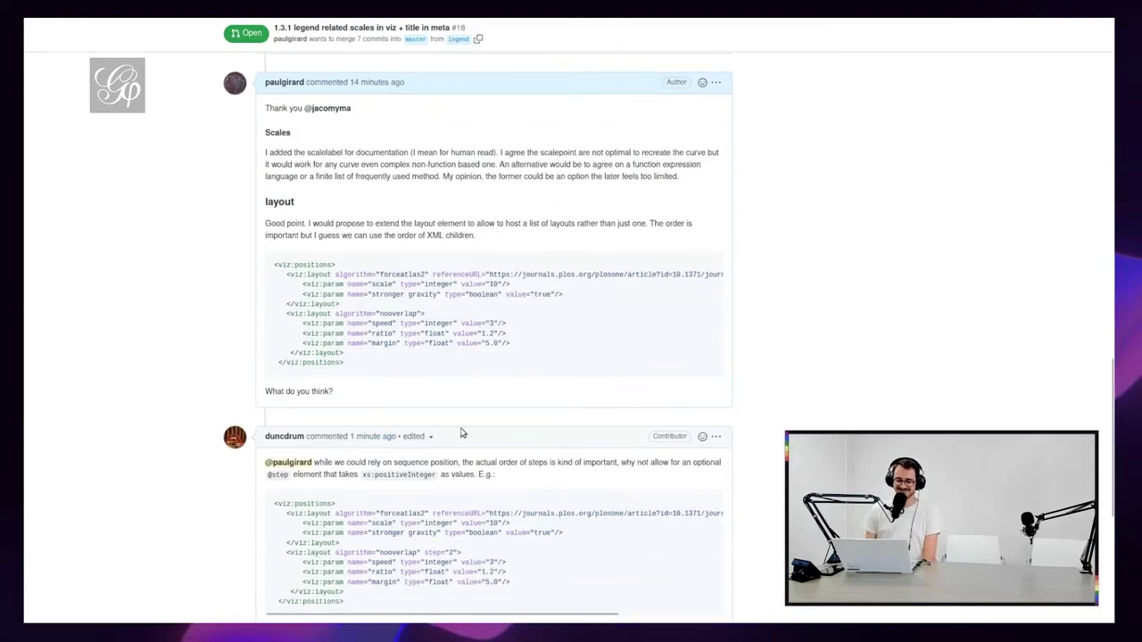
scroll(461, 435, "down", 2)
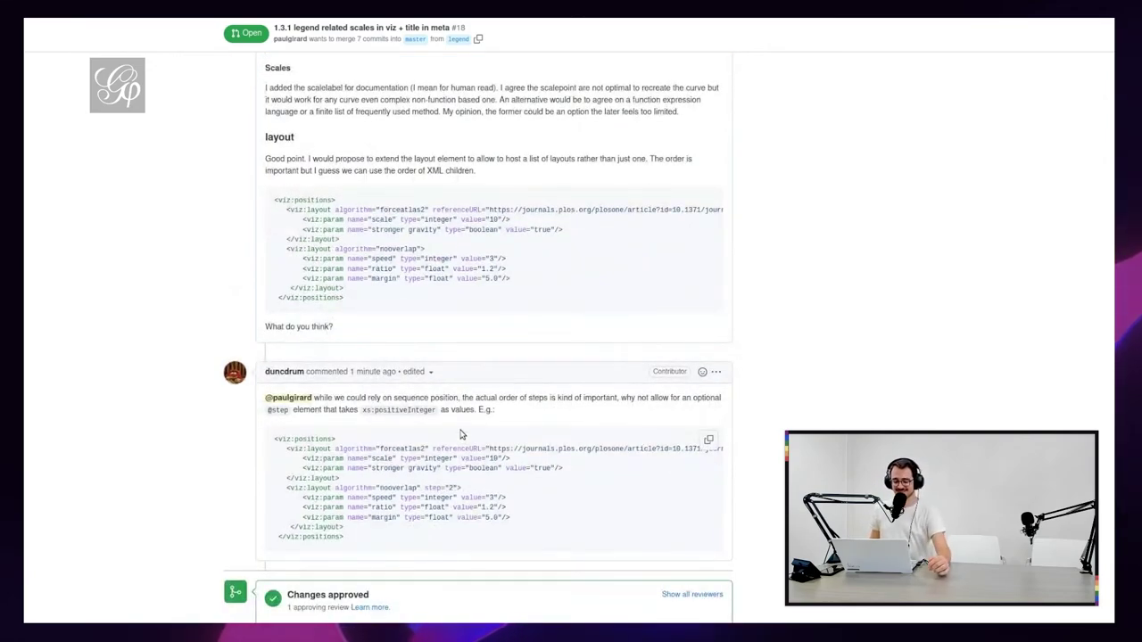